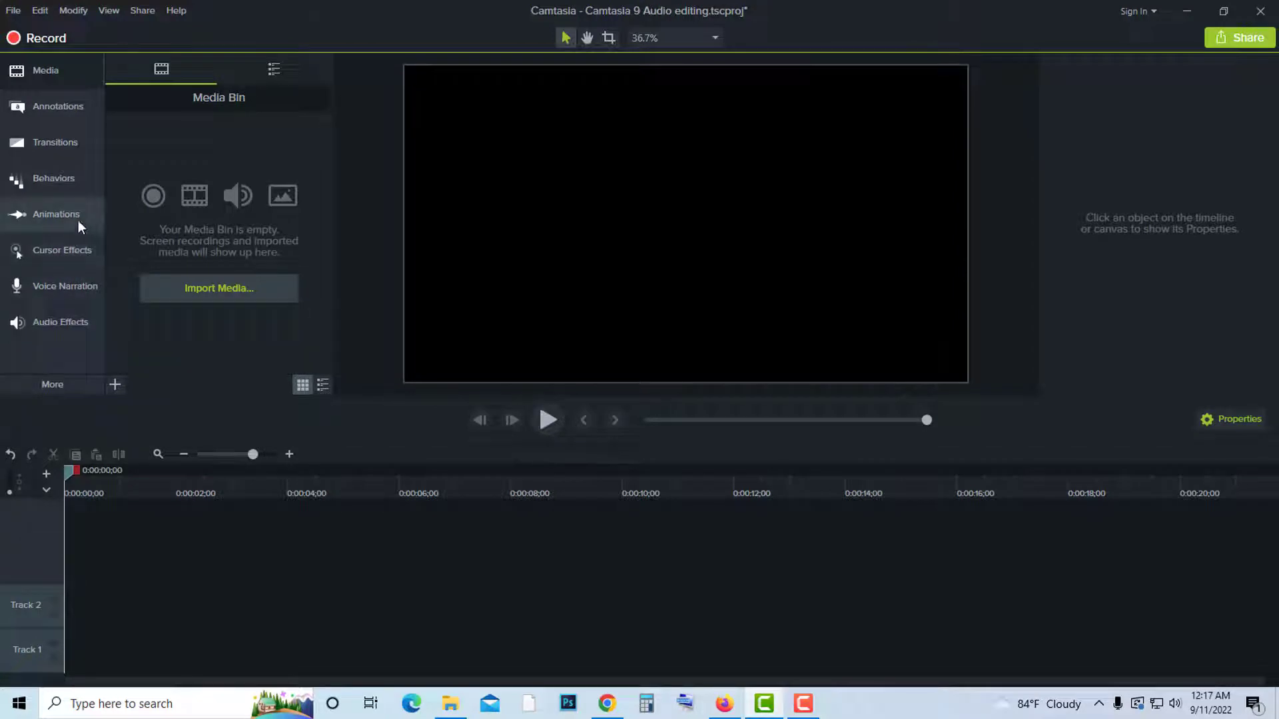
Import the green screen presenter video into the Media Bin and place it at the start of Track 3
left_click(219, 290)
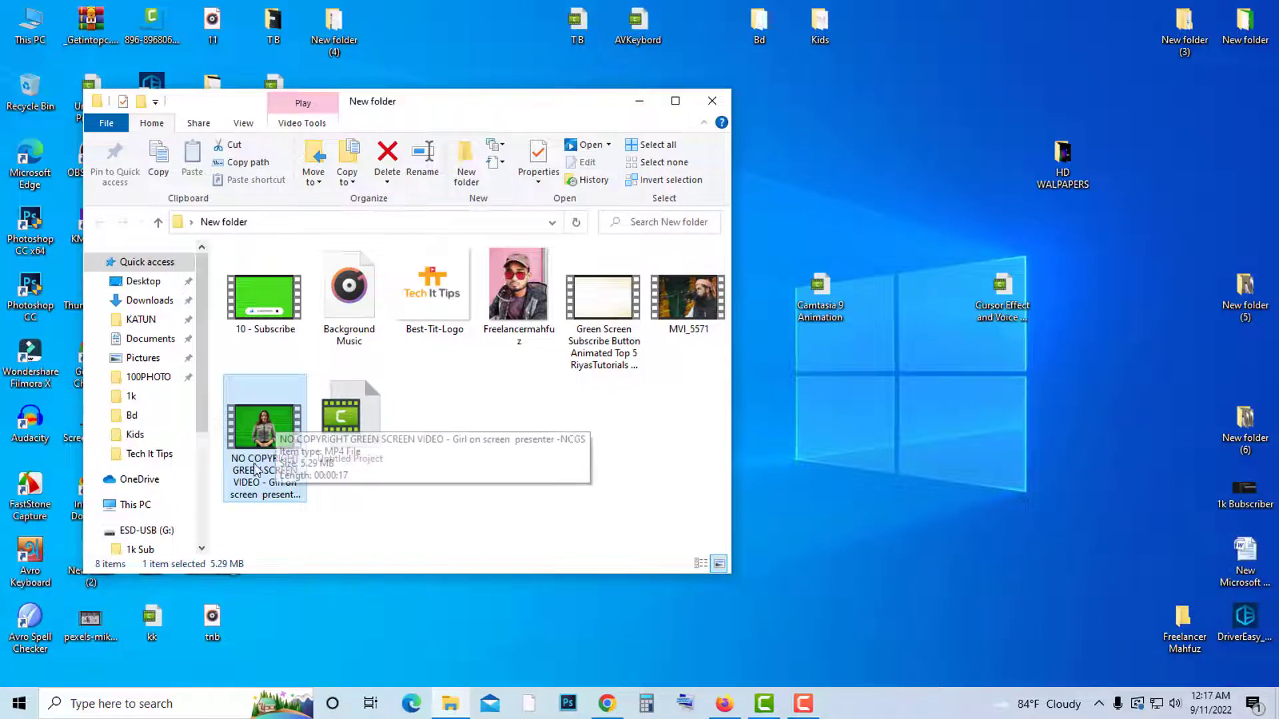
left_click_drag(266, 457, 217, 307)
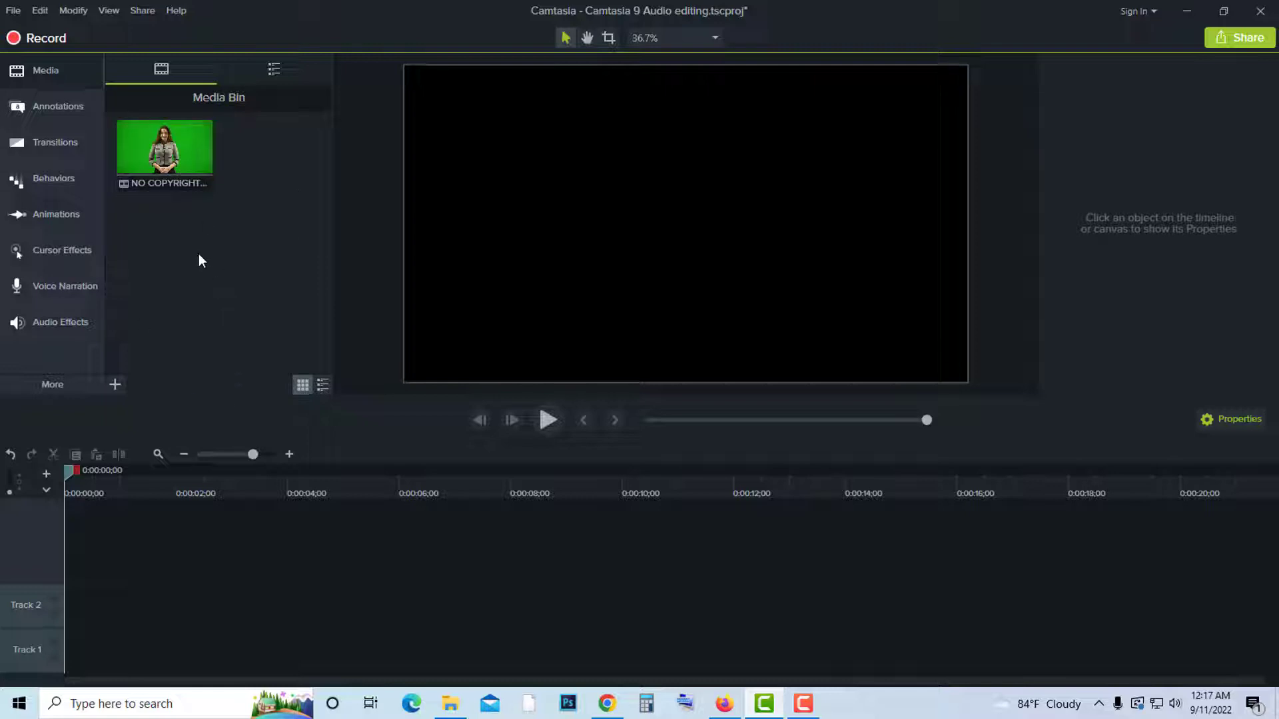
left_click_drag(170, 152, 172, 598)
left_click_drag(313, 595, 238, 603)
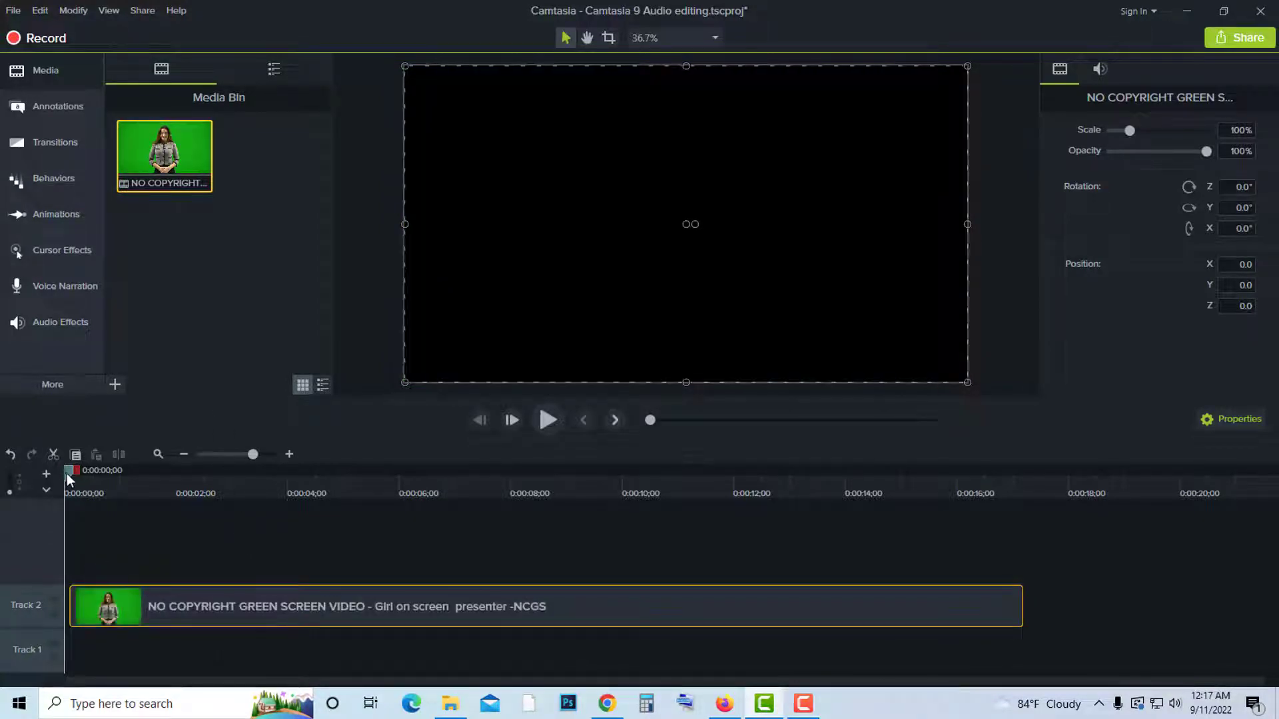
left_click_drag(66, 474, 207, 474)
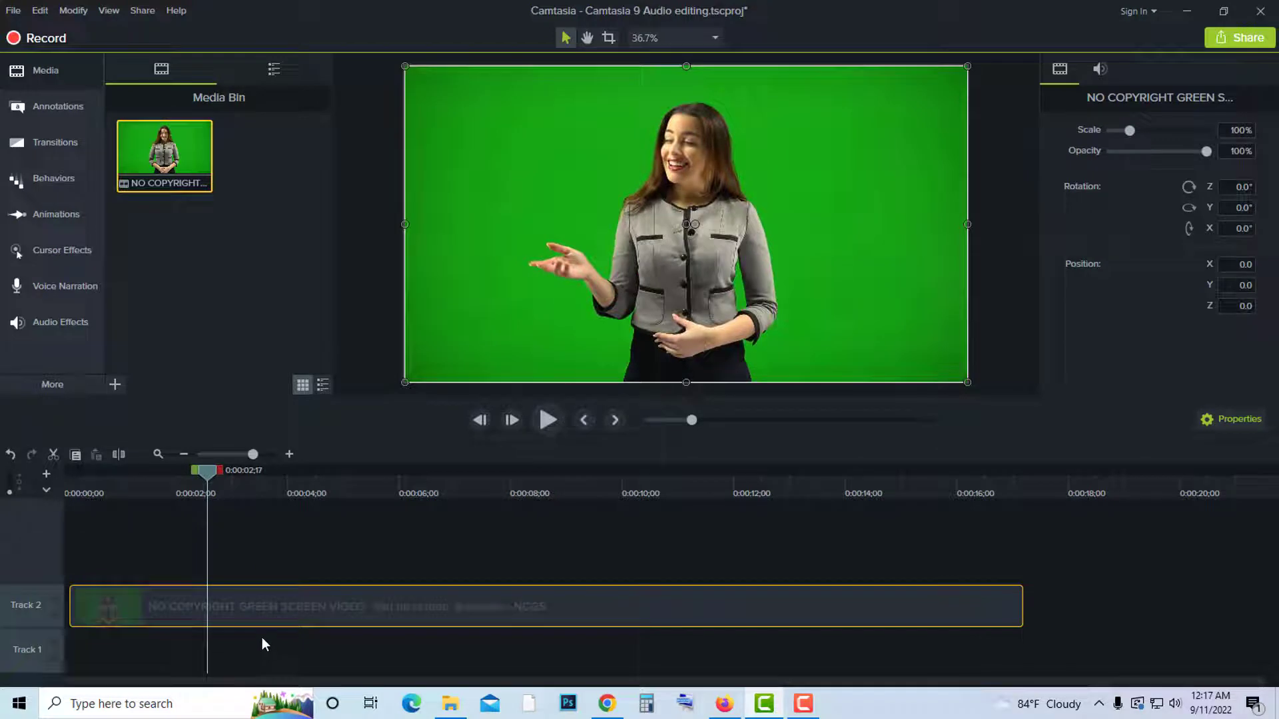
left_click_drag(265, 614, 243, 568)
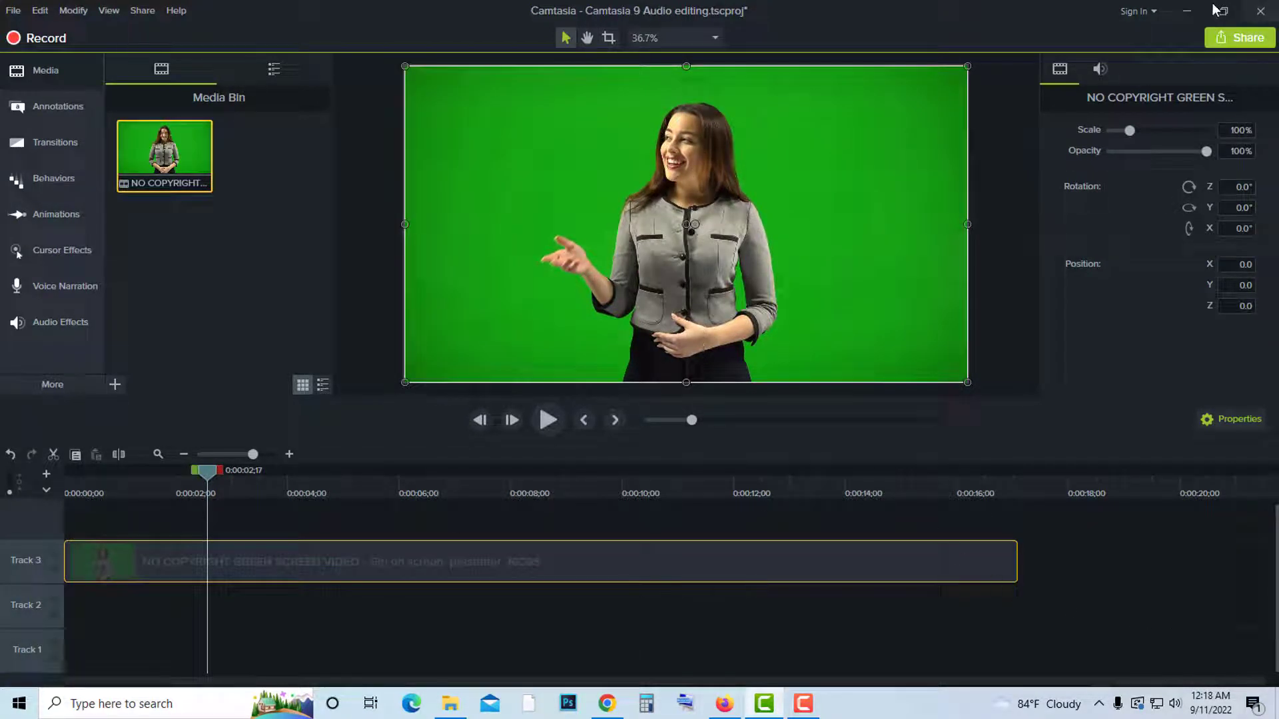
Import the Screenshot_6 image from the desktop and place it at the start of Track 2, beneath the presenter clip
left_click(1187, 10)
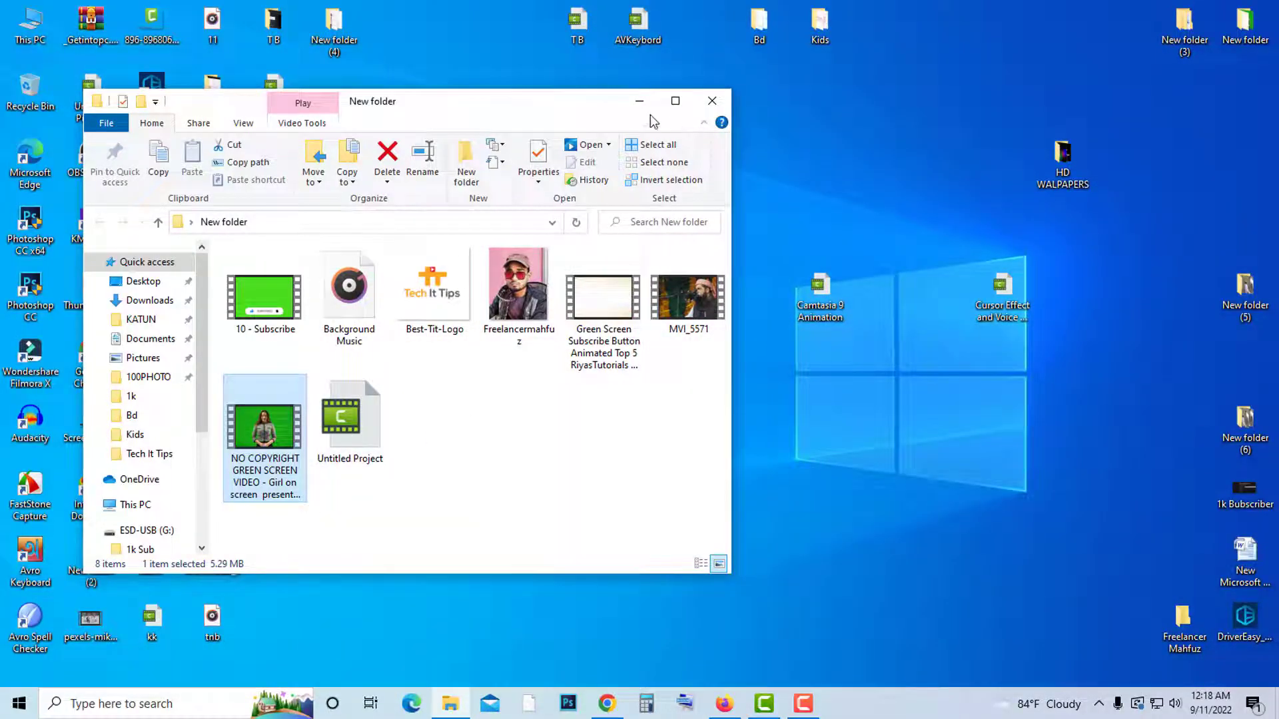
left_click(639, 101)
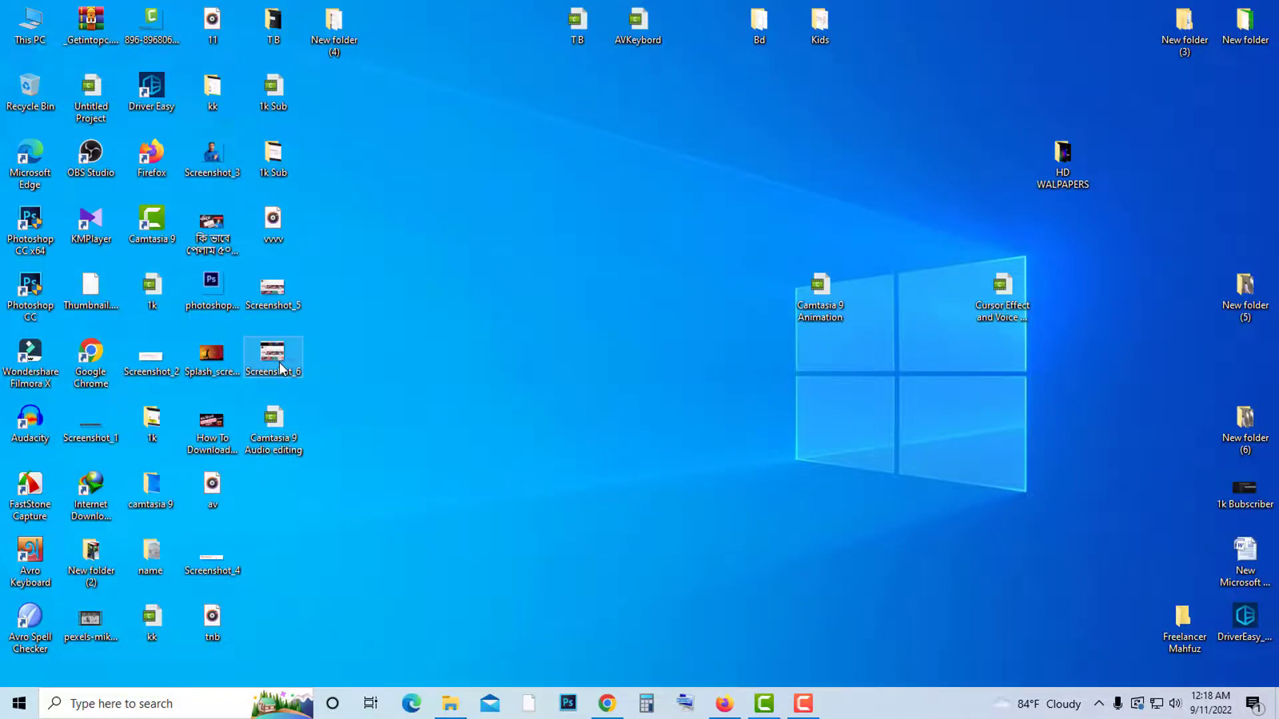
double_click(279, 368)
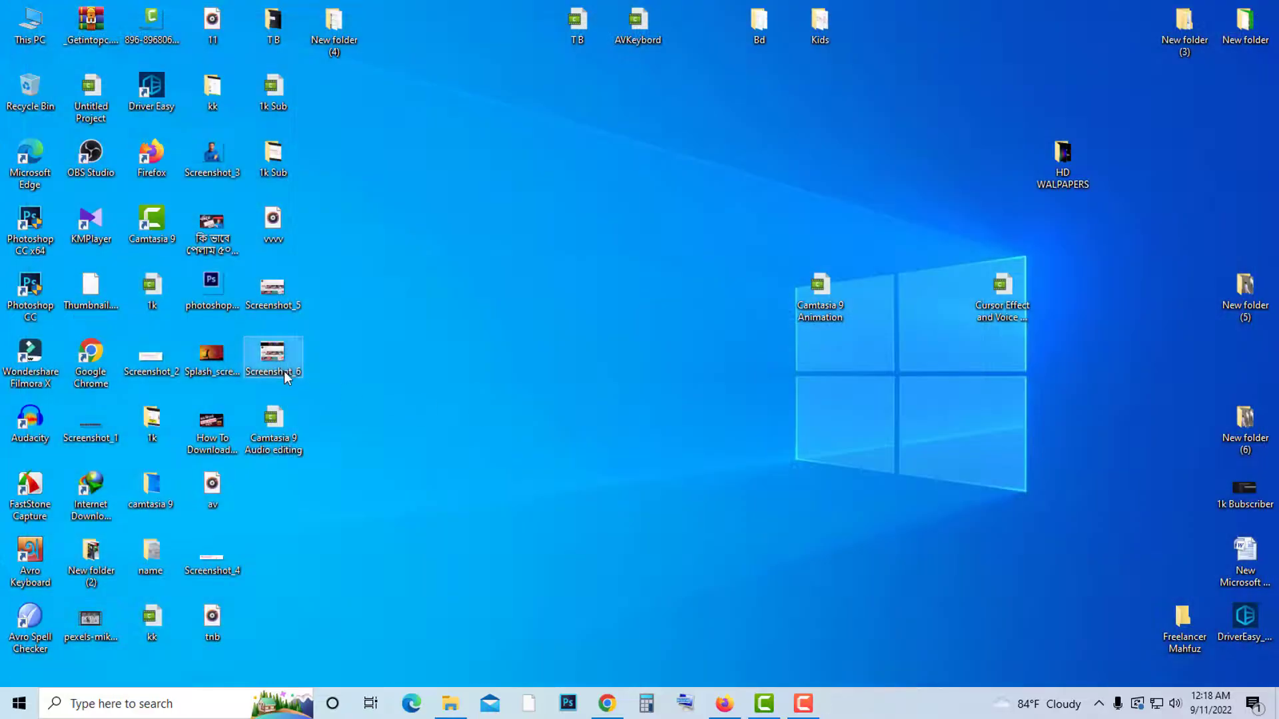
left_click_drag(284, 371, 207, 273)
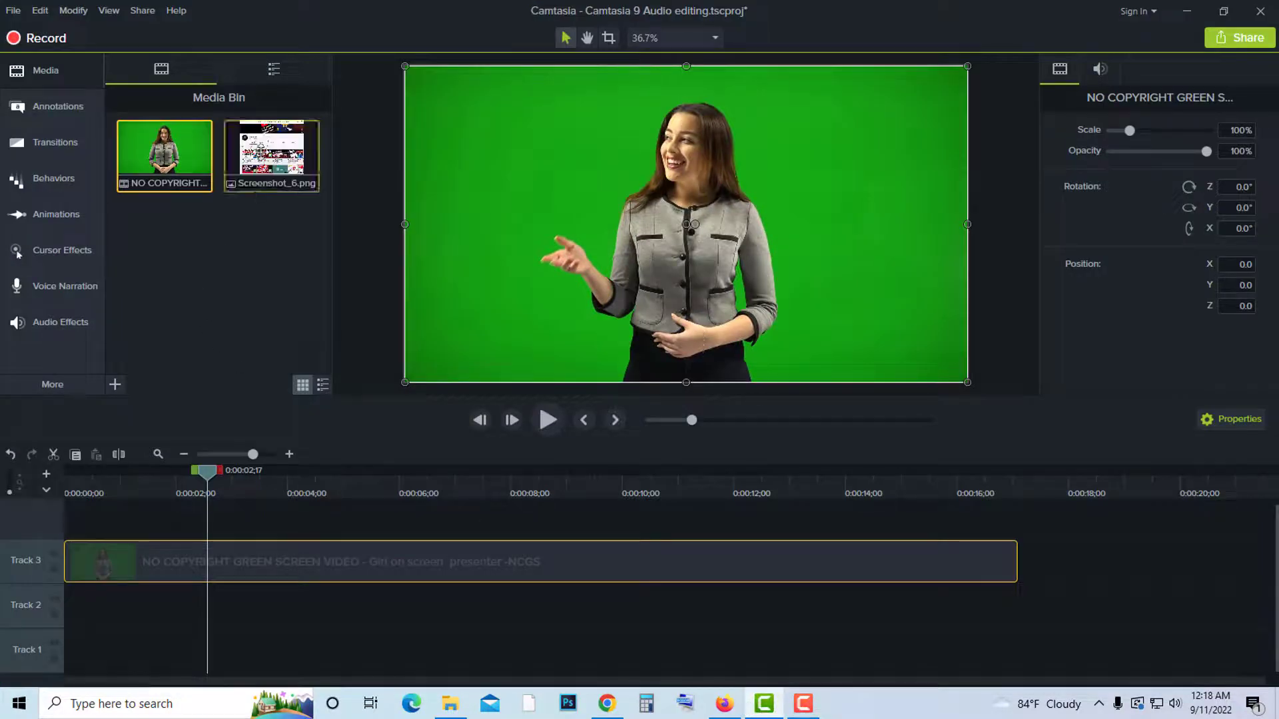
left_click_drag(273, 155, 142, 610)
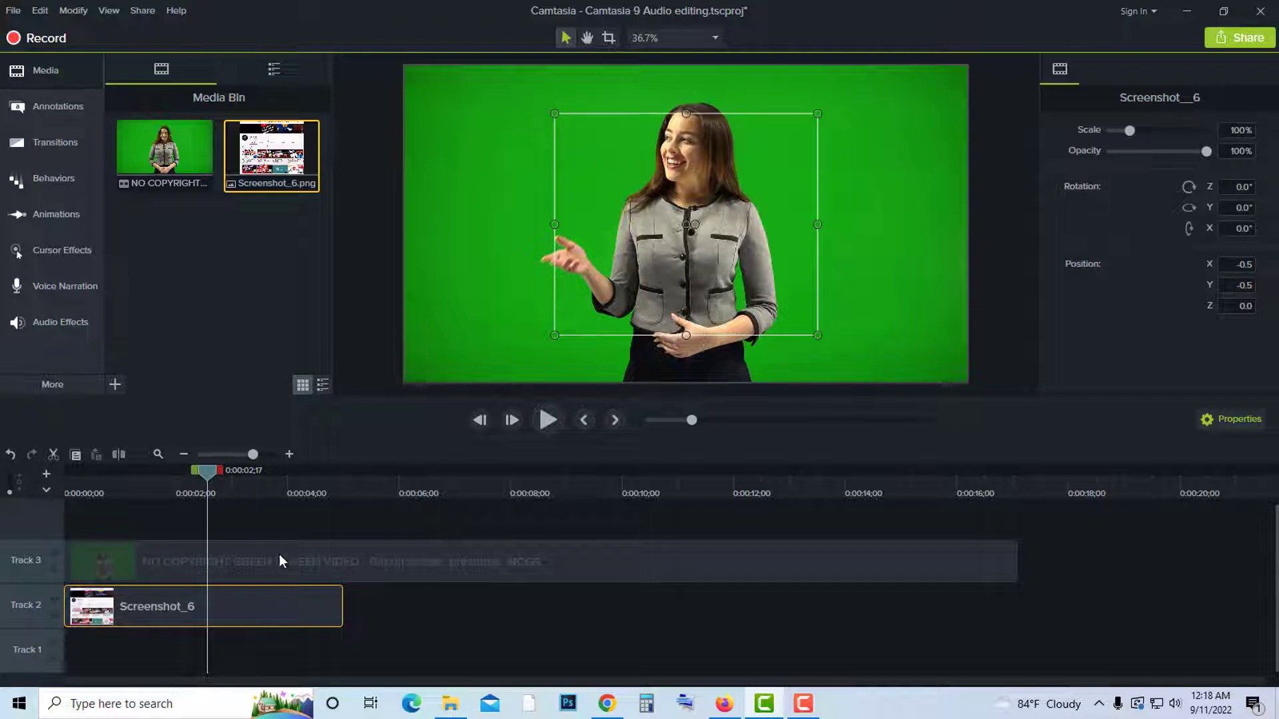
Scale the Screenshot_6 image on Track 2 up to about 221.4% so it fills the canvas
left_click_drag(790, 286, 680, 251)
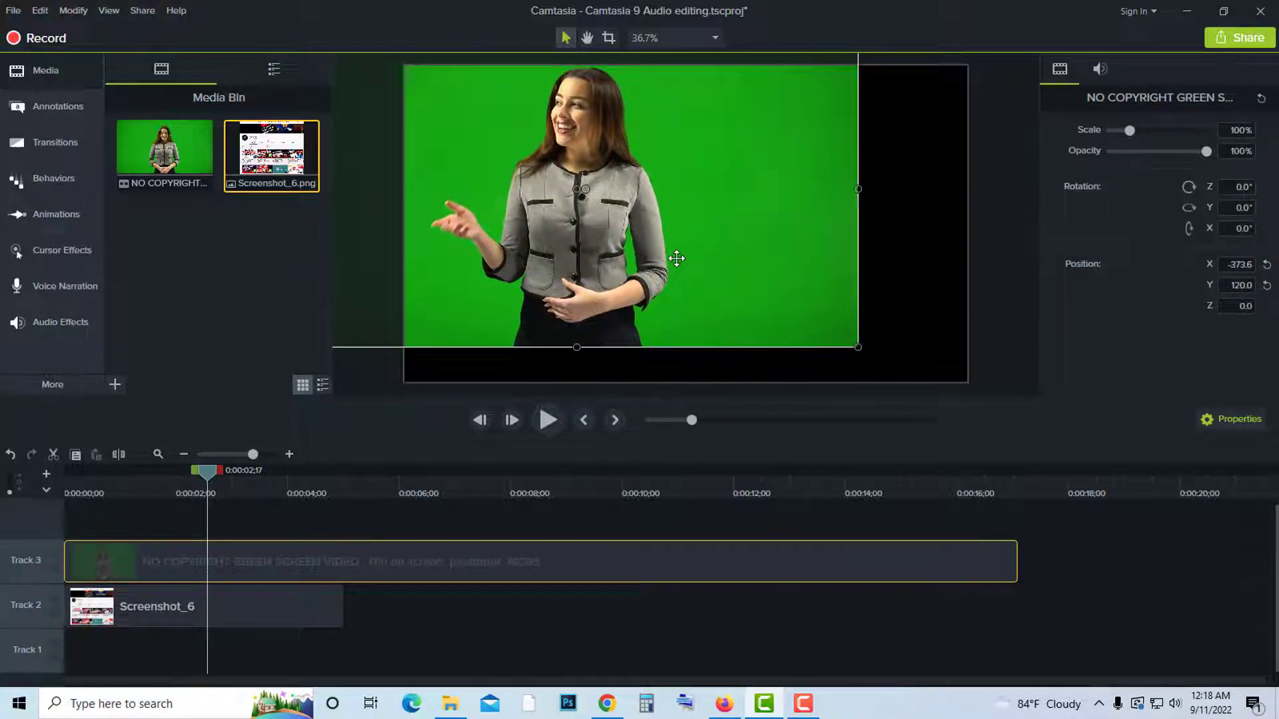
key("ctrl+z")
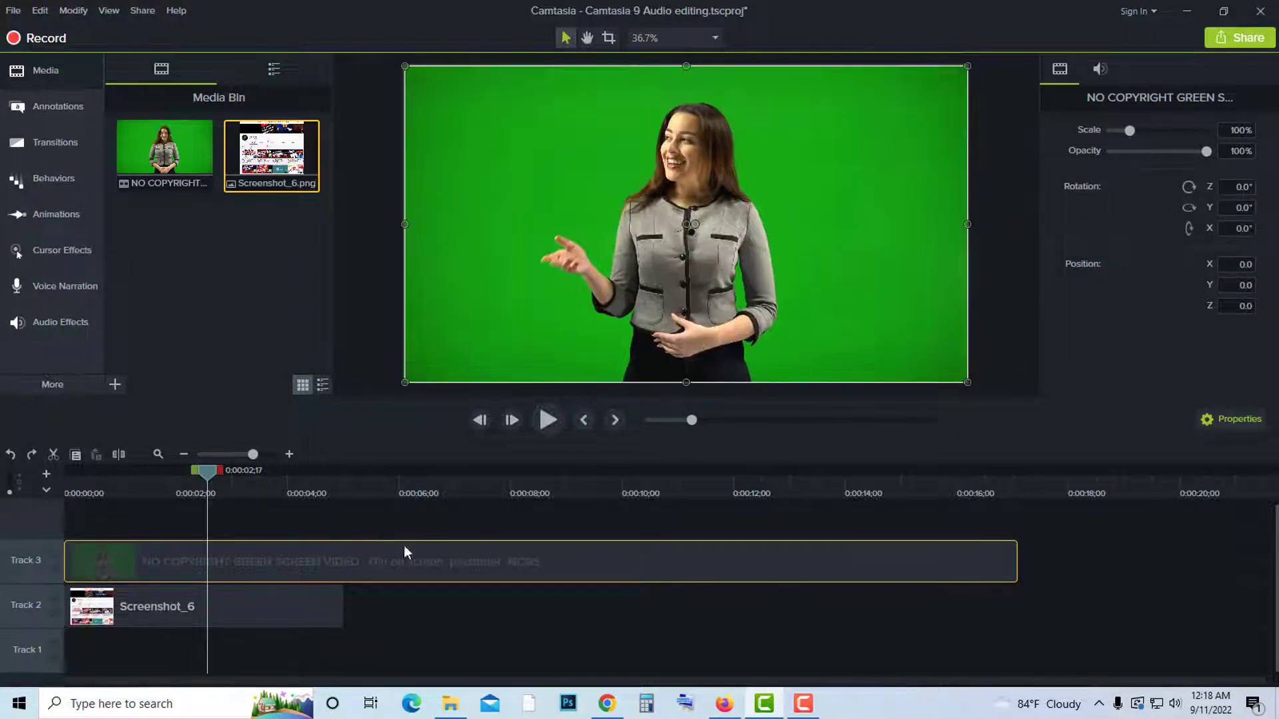
left_click(331, 604)
left_click_drag(1131, 132, 1153, 131)
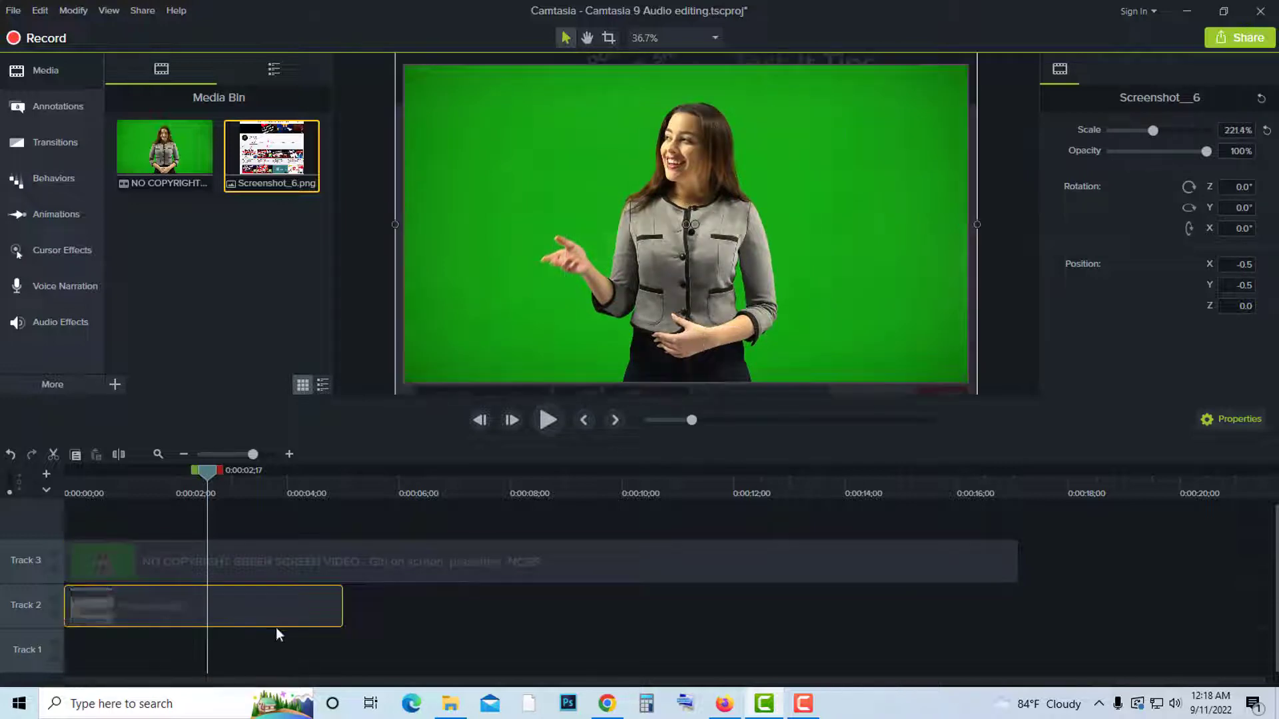
left_click(370, 606)
left_click(321, 605)
left_click(404, 612)
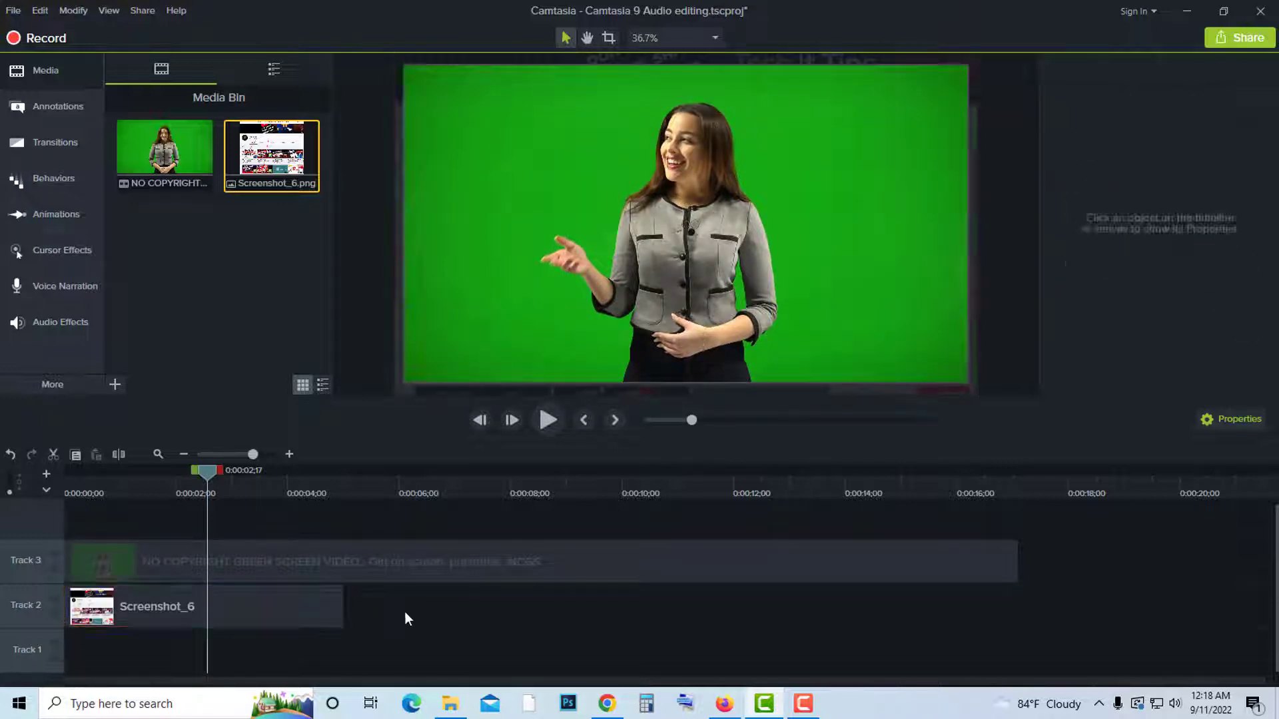
Import the People Walking On The Street video and place it on Track 2 directly after Screenshot_6
left_click(299, 595)
double_click(356, 603)
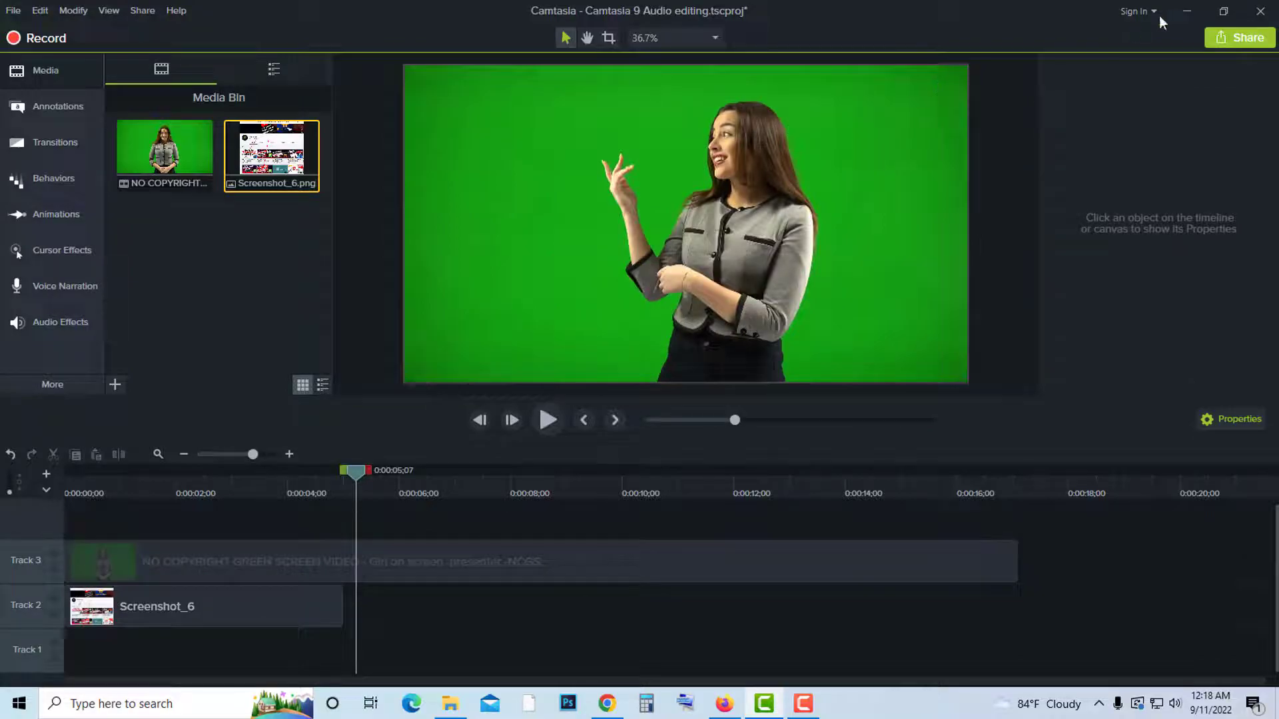
left_click(1188, 10)
left_click_drag(383, 318, 214, 273)
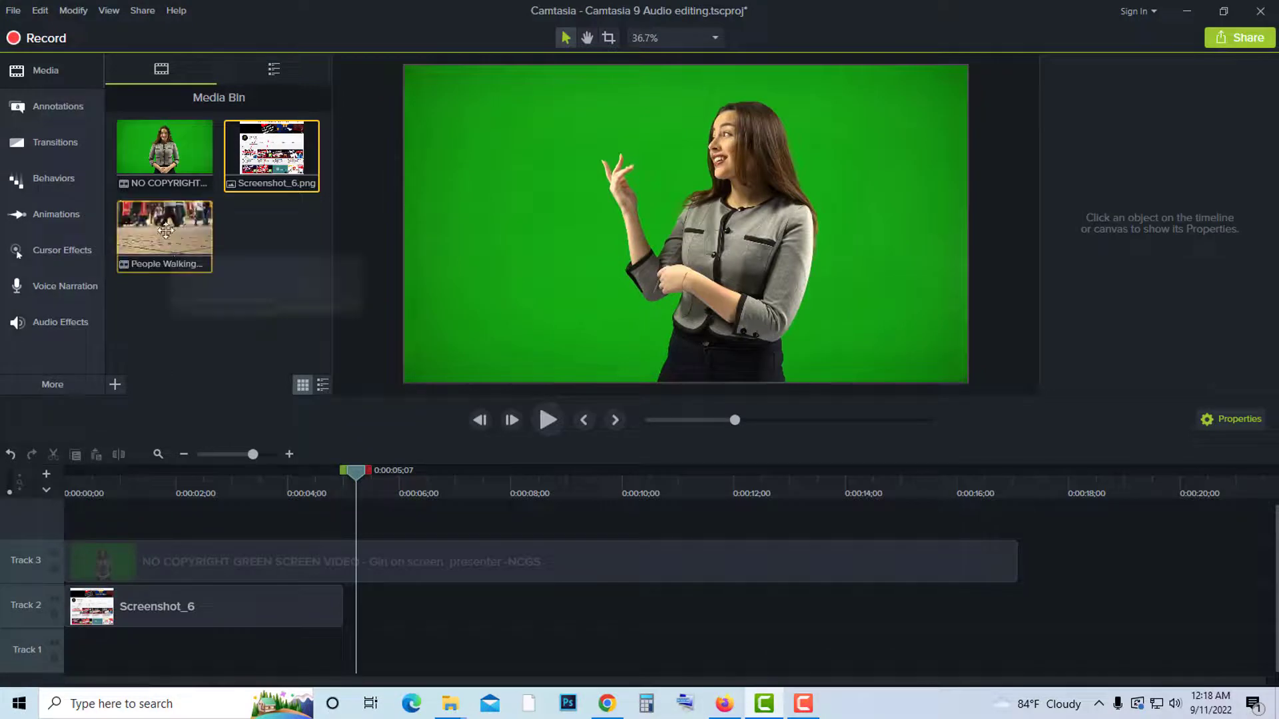
left_click_drag(163, 233, 442, 610)
Apply the Remove a Color visual effect to the green screen presenter clip on Track 3
left_click_drag(353, 472, 177, 522)
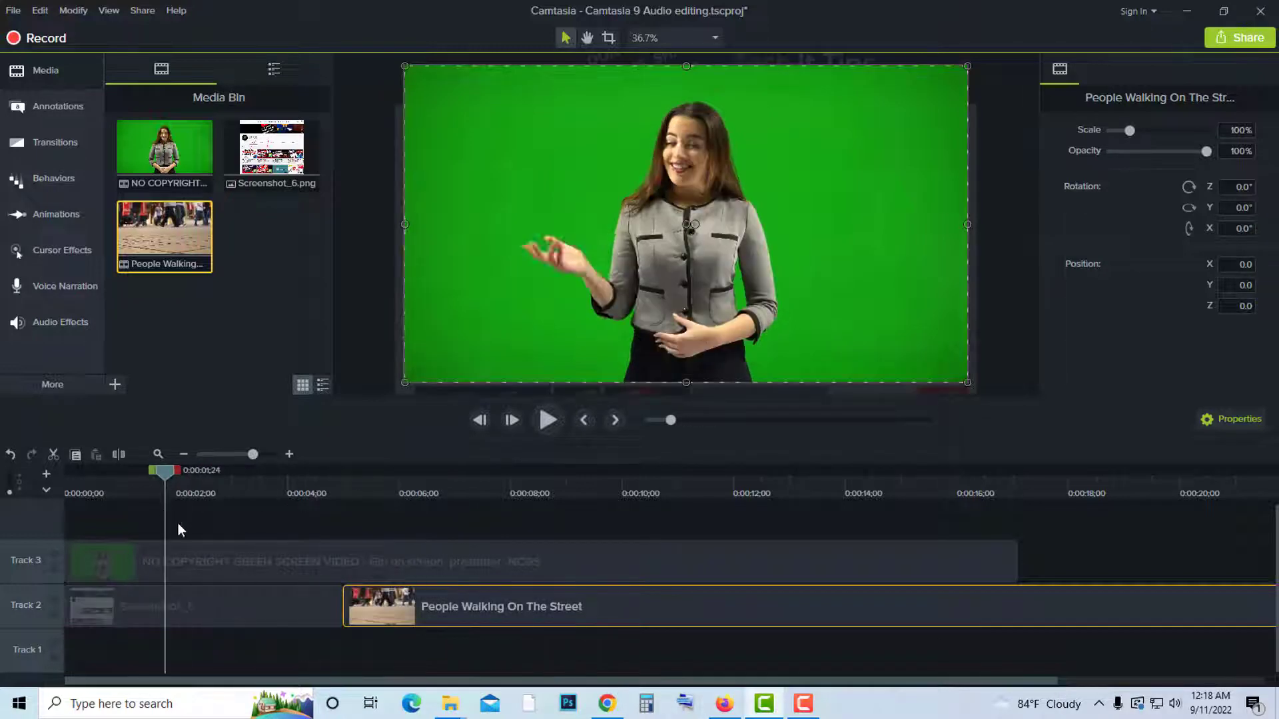
left_click(270, 558)
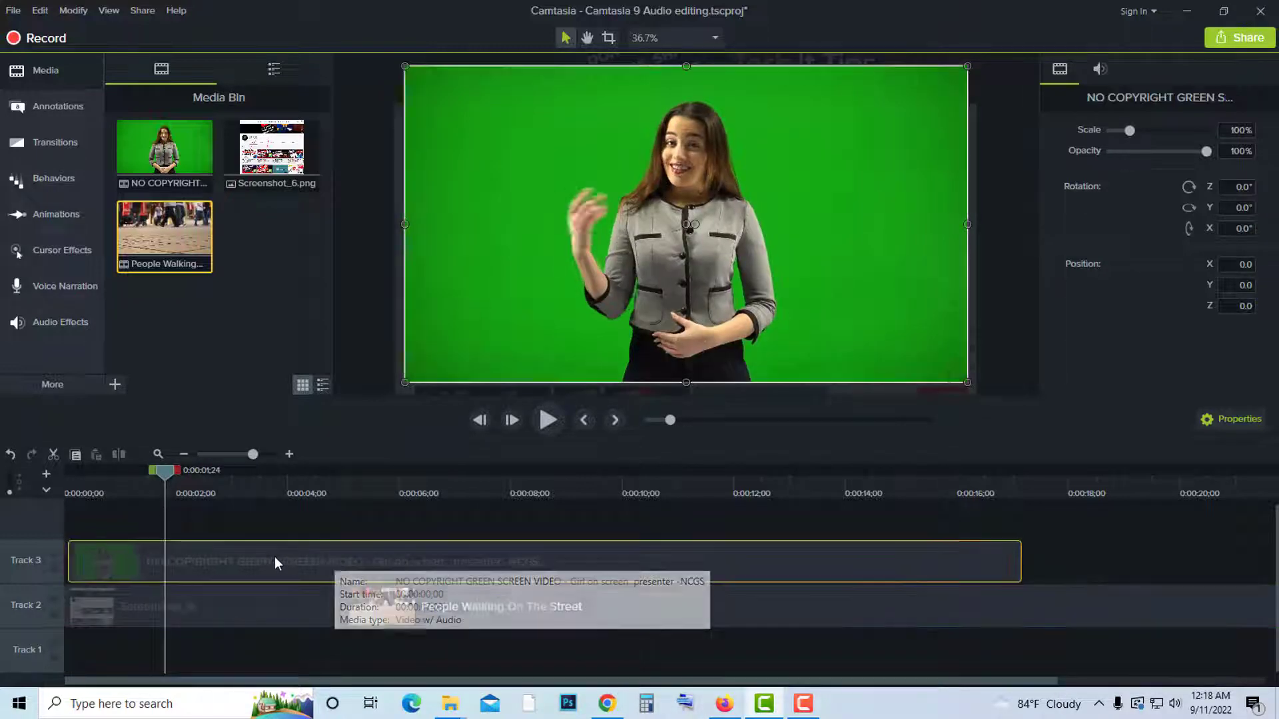
left_click(56, 384)
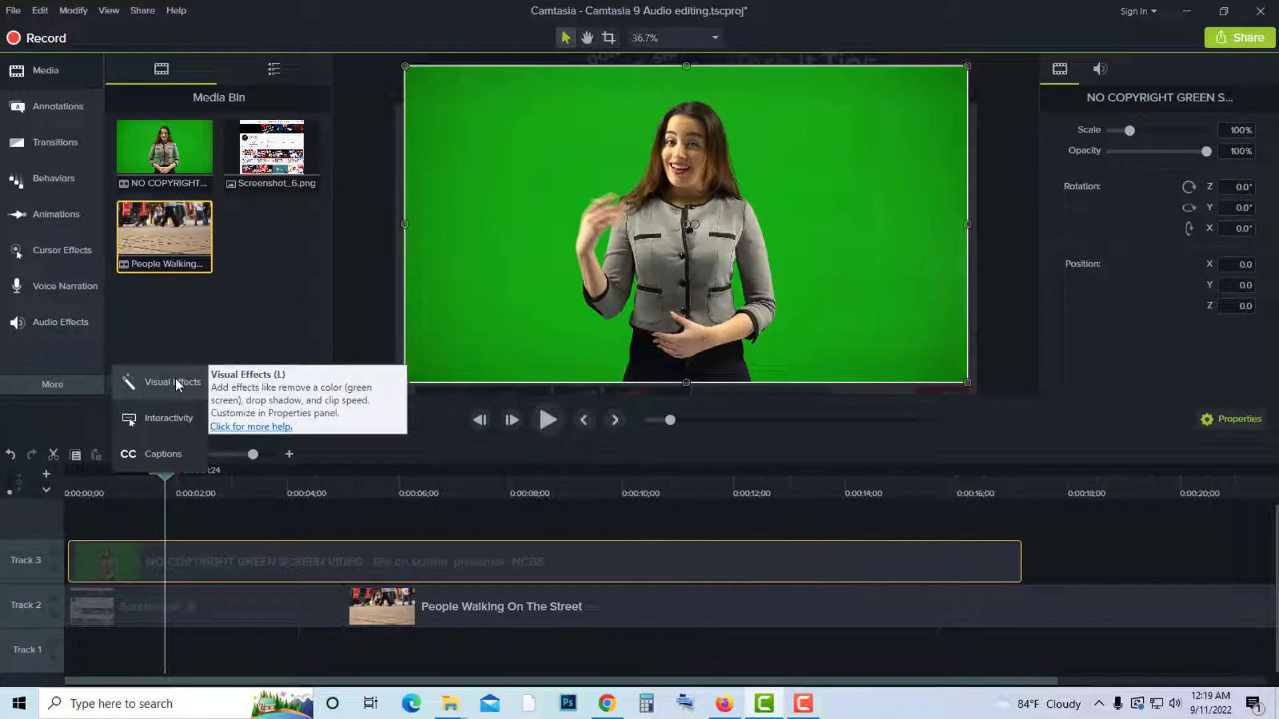
left_click(166, 381)
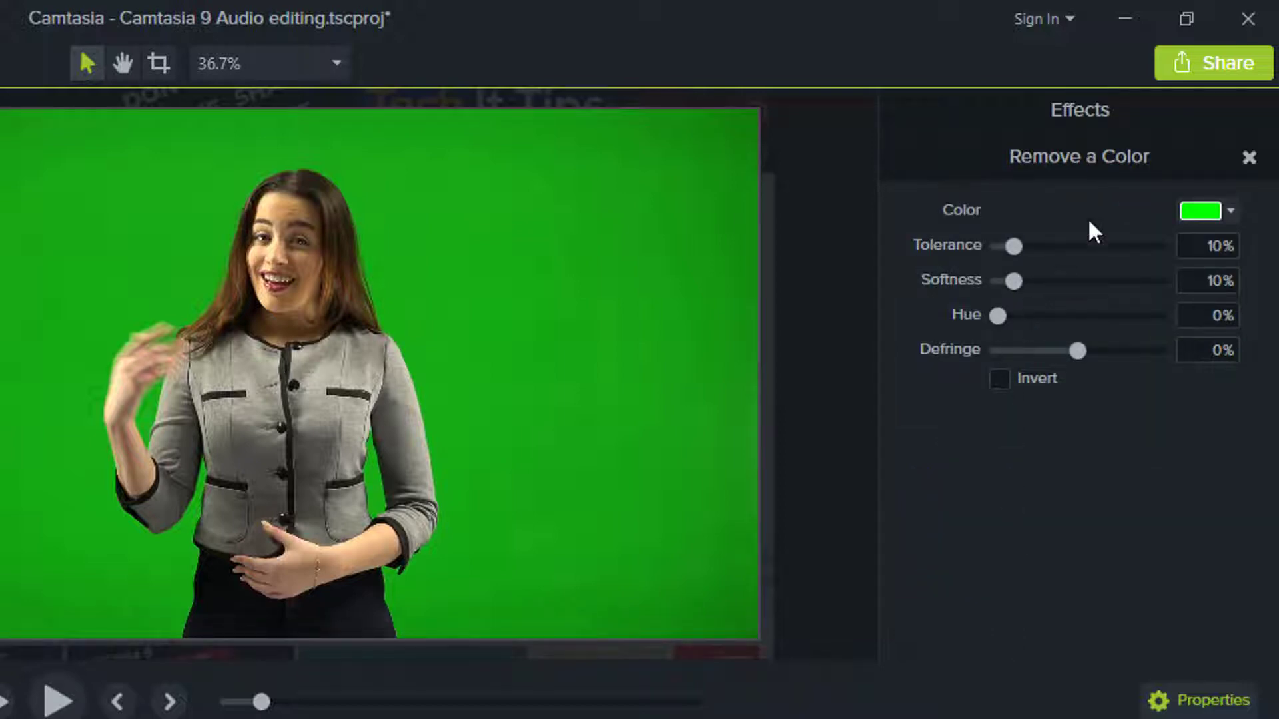
left_click(1193, 701)
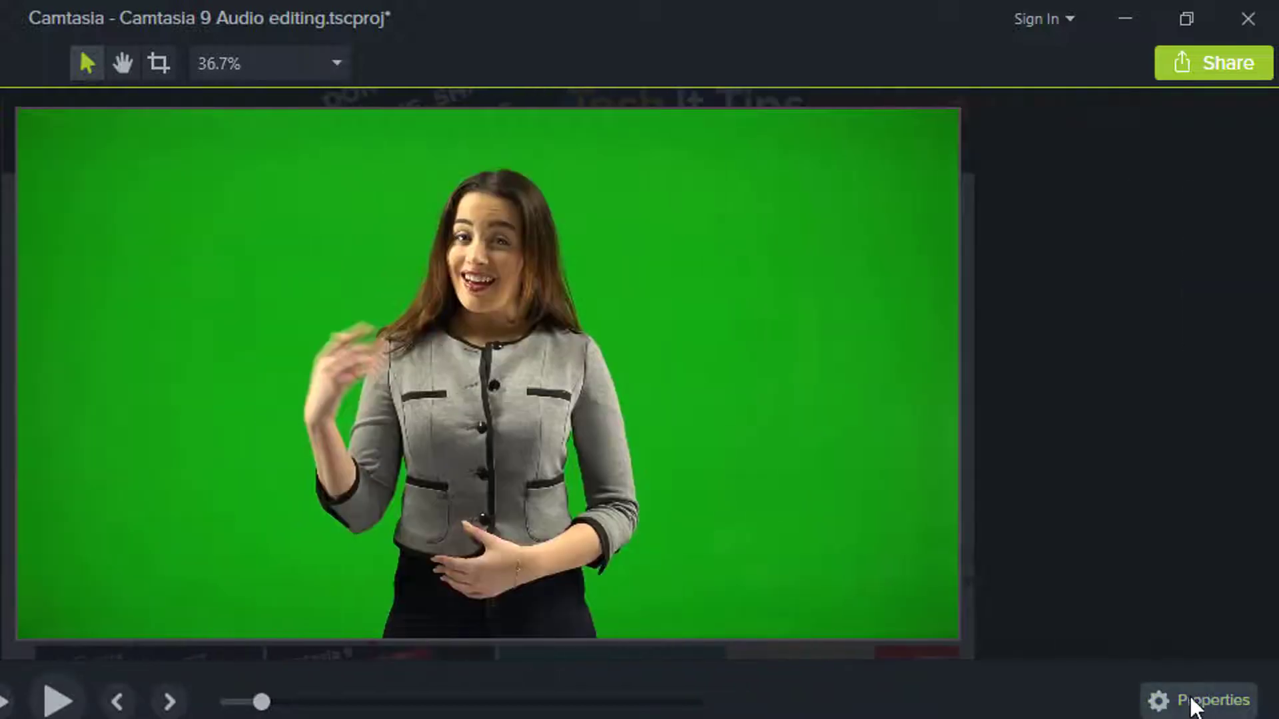
left_click(1195, 702)
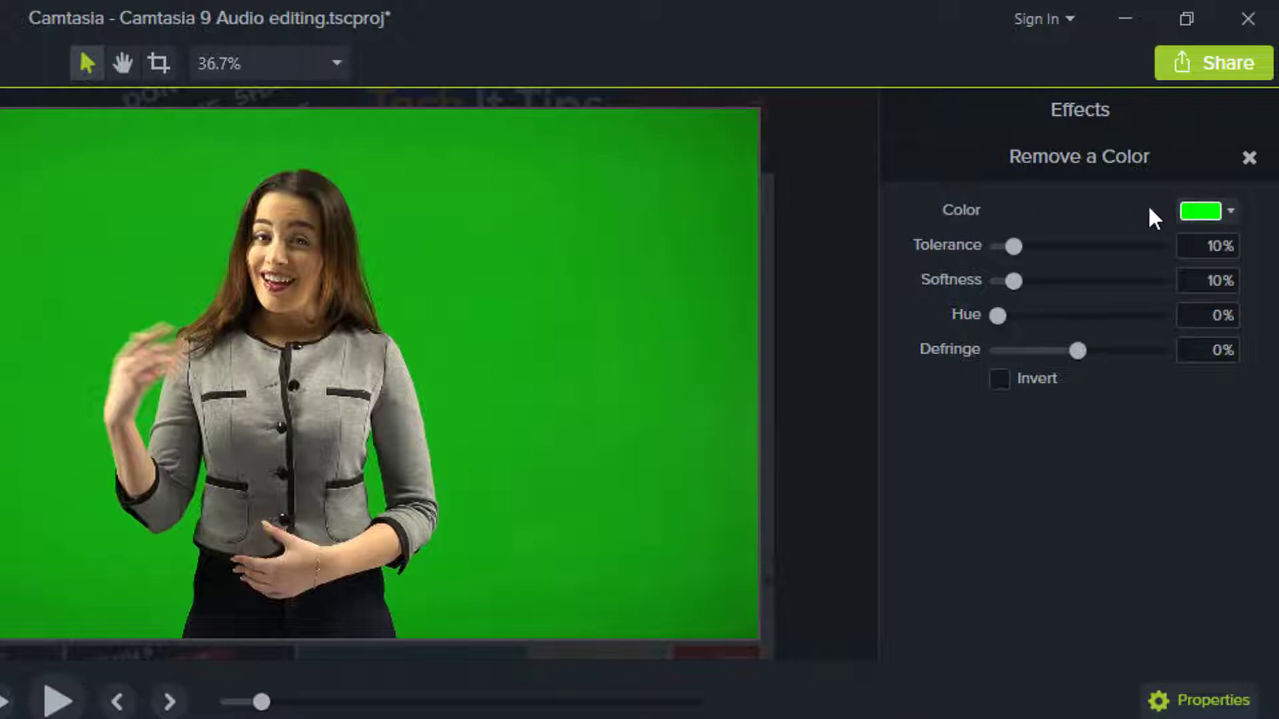
Sample the green backdrop (#10A813) beside the presenter as the color to remove
left_click(1212, 210)
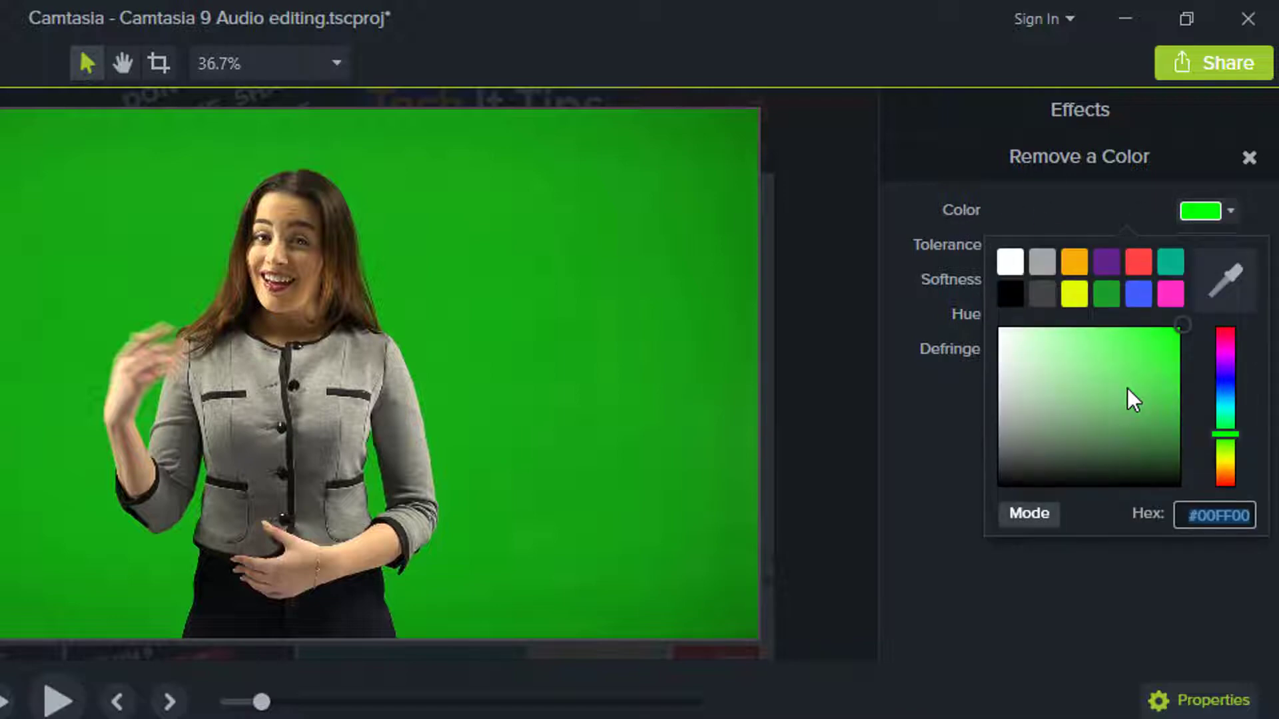
left_click(1226, 283)
left_click(1233, 274)
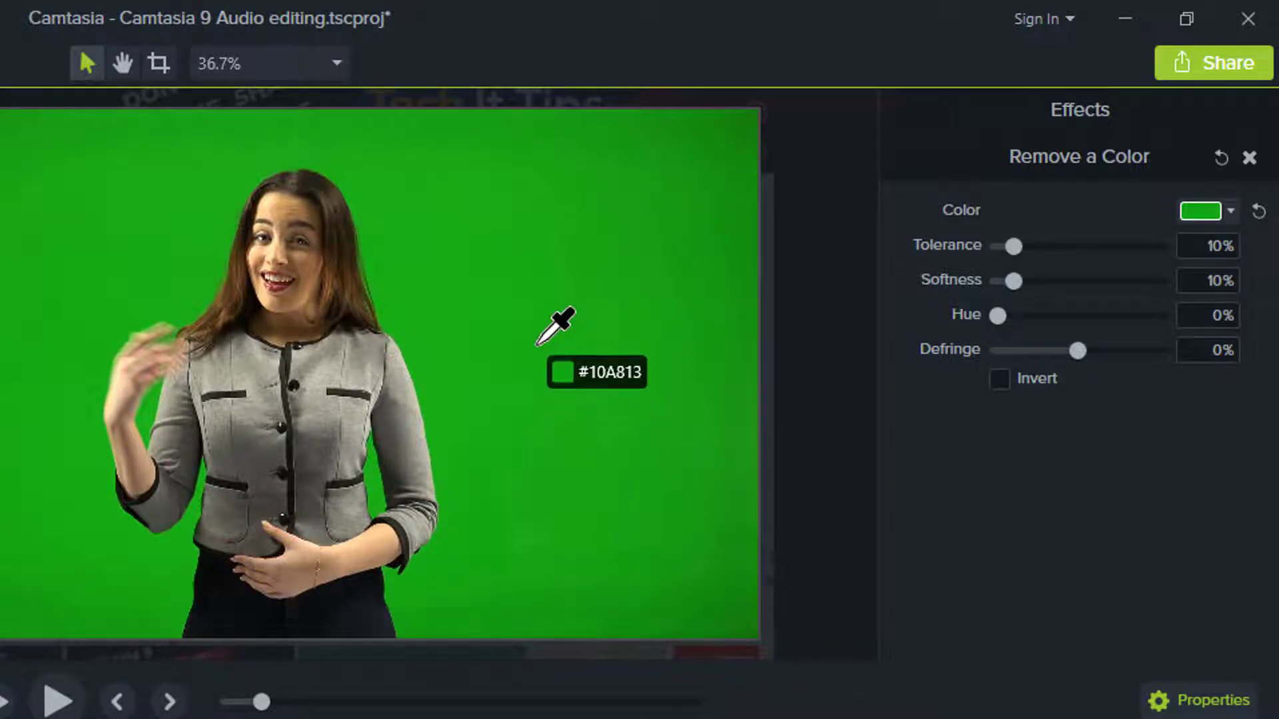
left_click(537, 345)
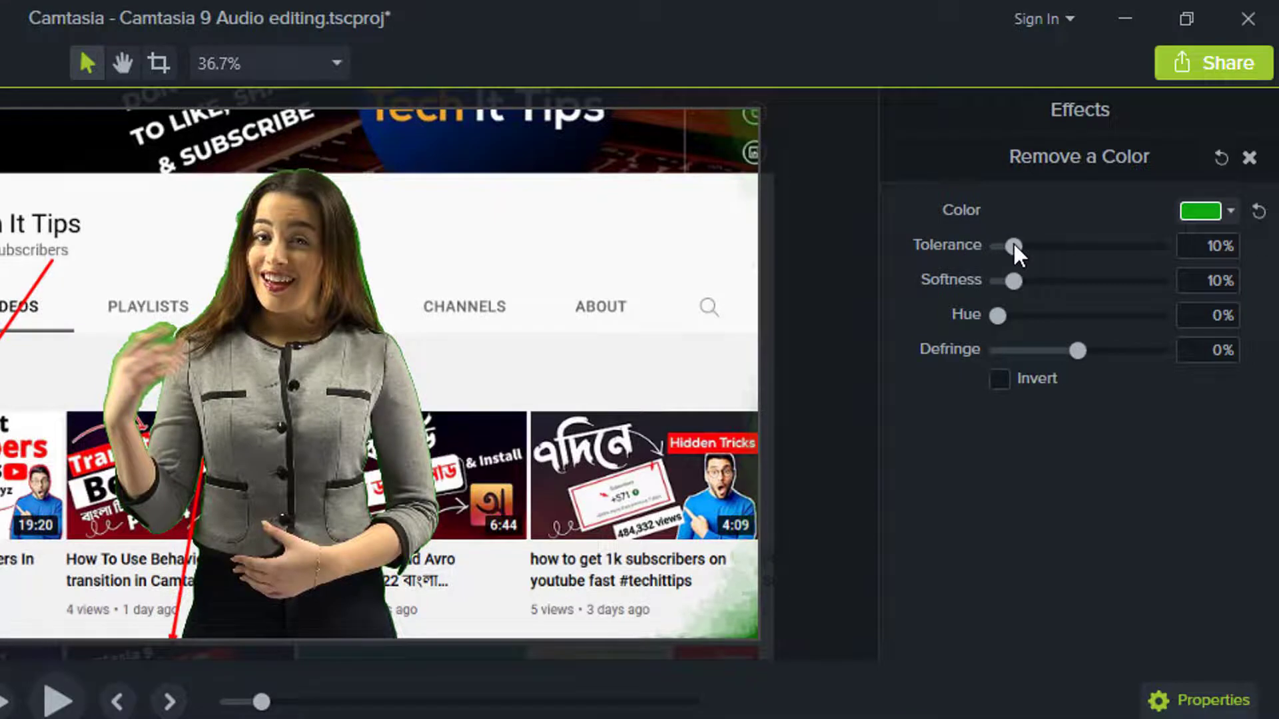
Set the Remove a Color effect to 32% tolerance, 18% softness, 22% hue and -8% defringe
left_click_drag(1013, 246, 1049, 247)
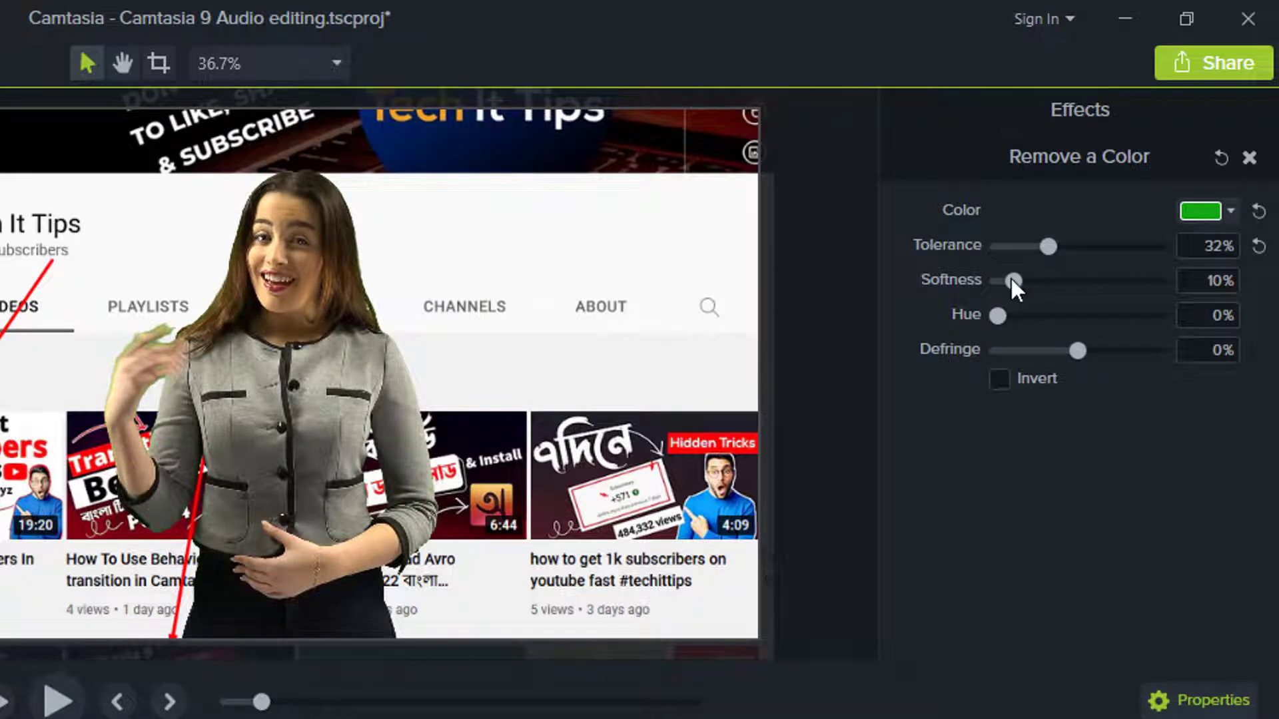
mouse_move(1013, 280)
left_mouse_down()
mouse_move(1036, 280)
mouse_move(1023, 278)
left_mouse_up()
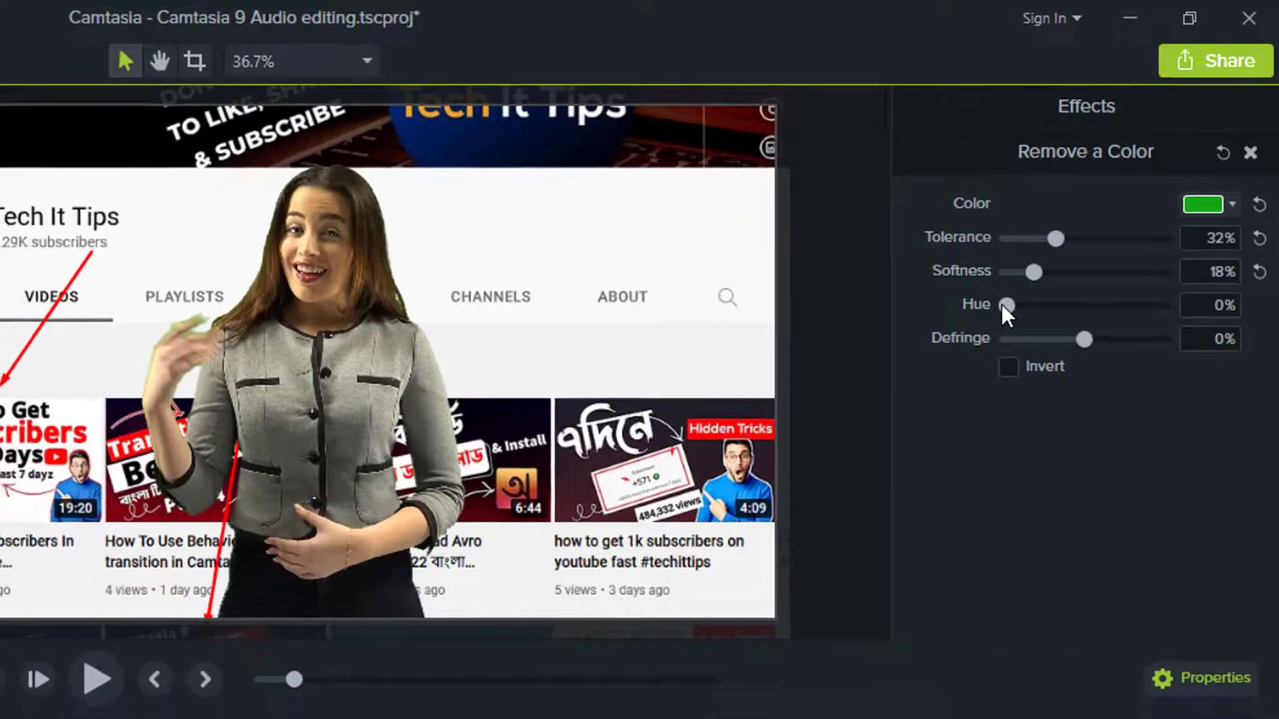
left_click_drag(994, 314, 1050, 314)
mouse_move(1142, 188)
left_mouse_down()
mouse_move(1123, 188)
mouse_move(1158, 211)
mouse_move(1138, 209)
mouse_move(1181, 209)
mouse_move(1154, 209)
left_mouse_up()
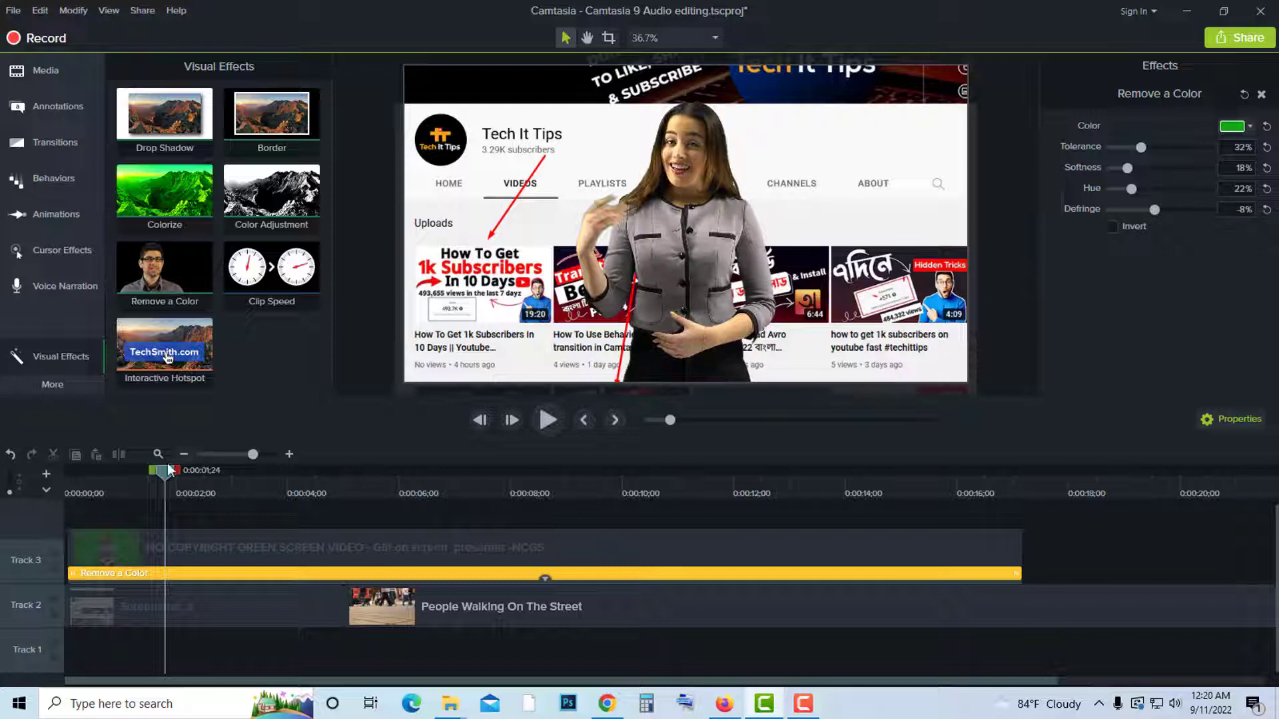
Enlarge the presenter clip to about 113.6% and move it to the right of the frame, at about X 455.5, Y 27.3
left_click_drag(168, 471, 461, 469)
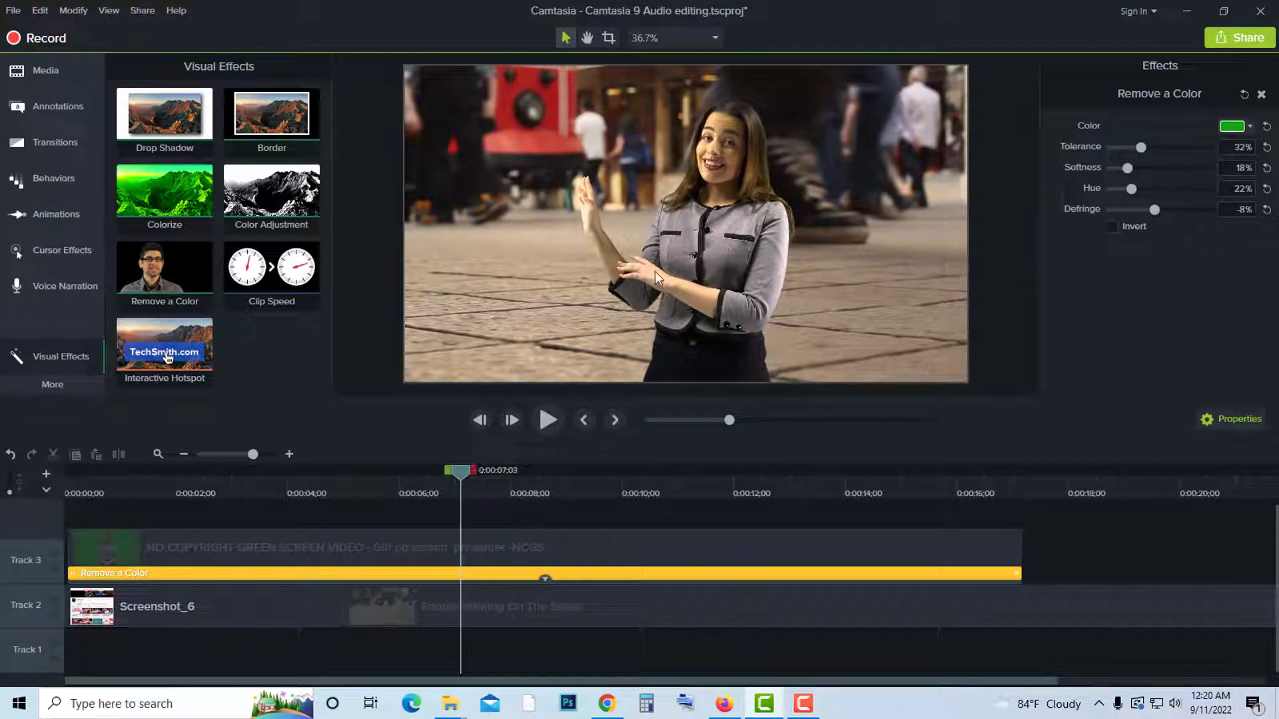
left_click_drag(658, 278, 904, 294)
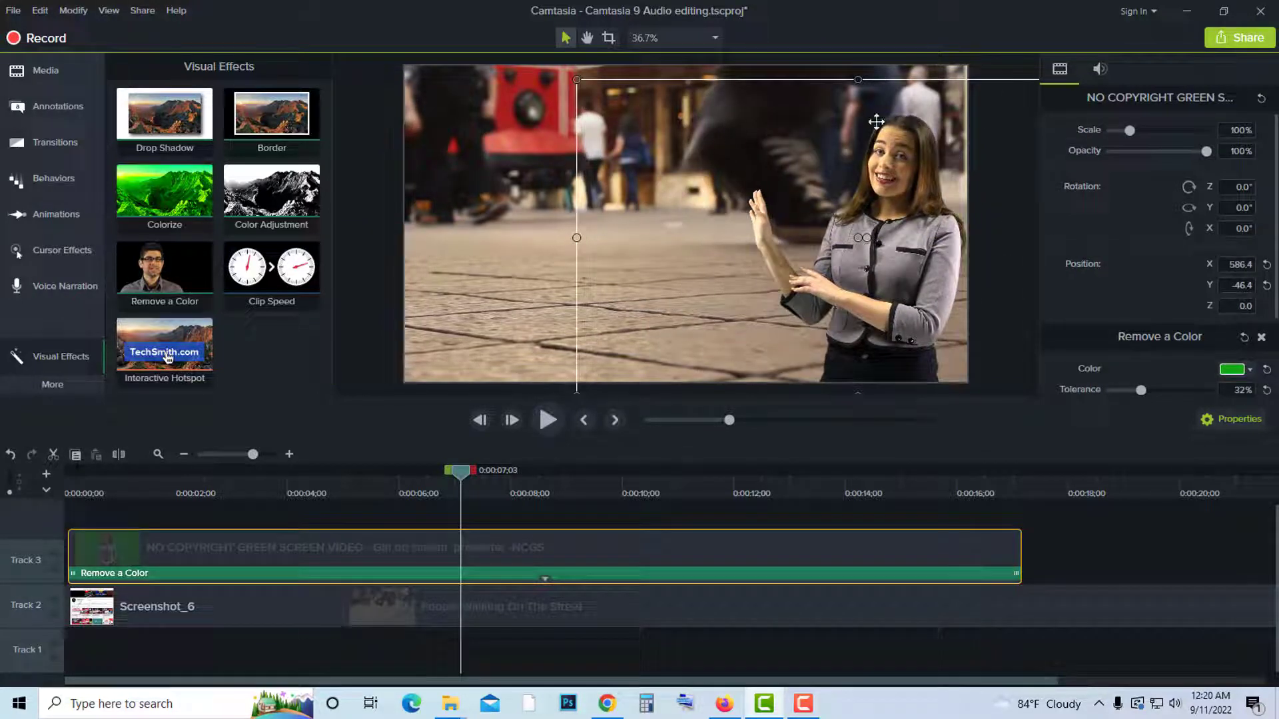
left_click_drag(577, 80, 500, 52)
Play the timeline from the start to check the keyed presenter over both backgrounds
left_click_drag(460, 472, 147, 471)
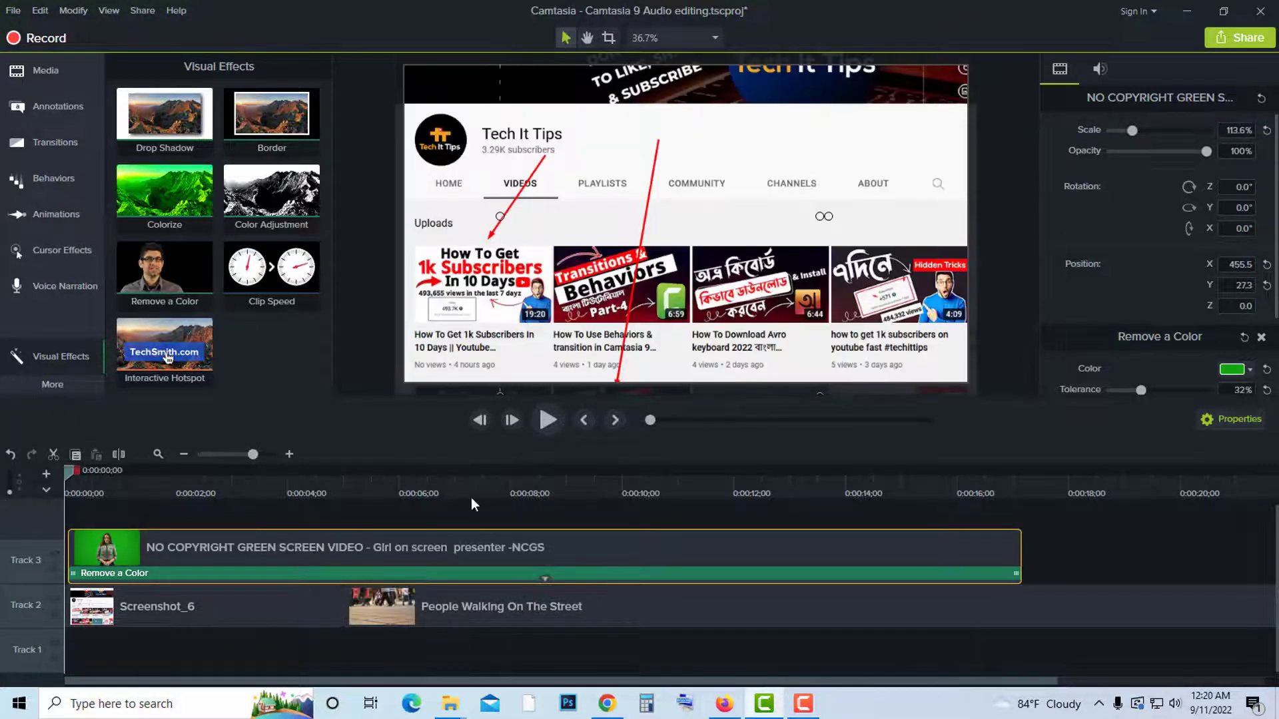
left_click(549, 421)
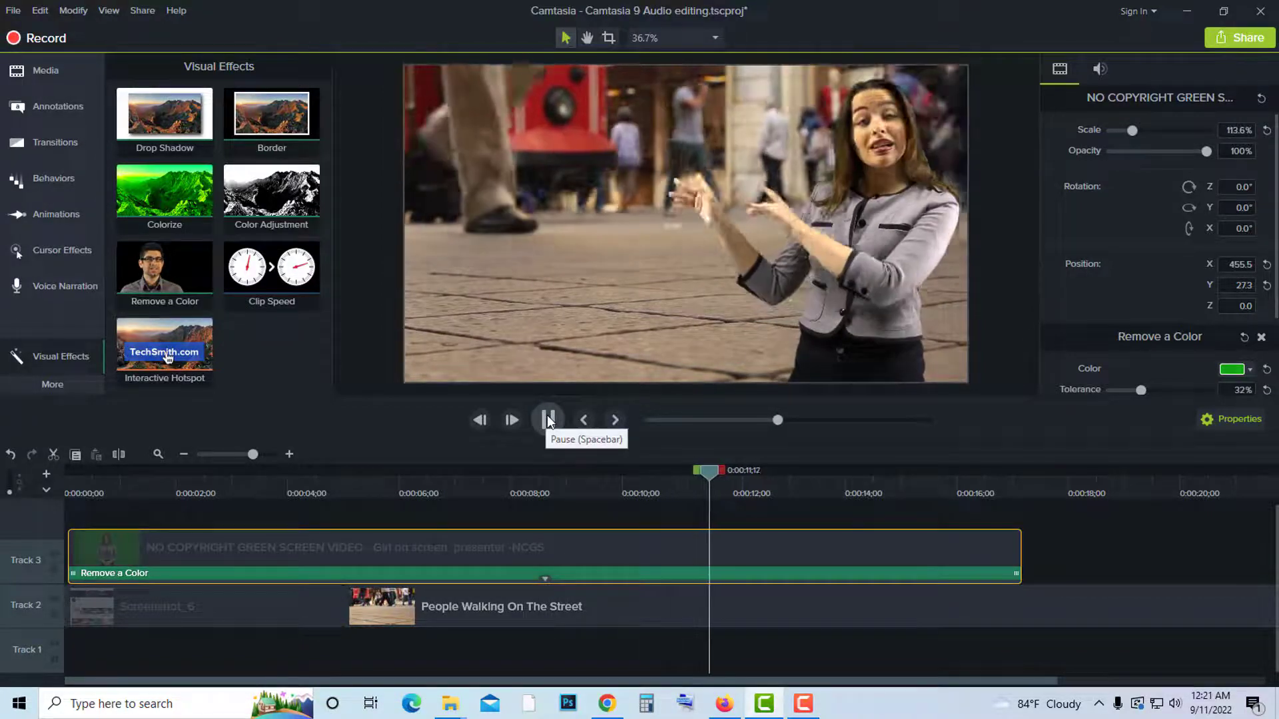
left_click(547, 419)
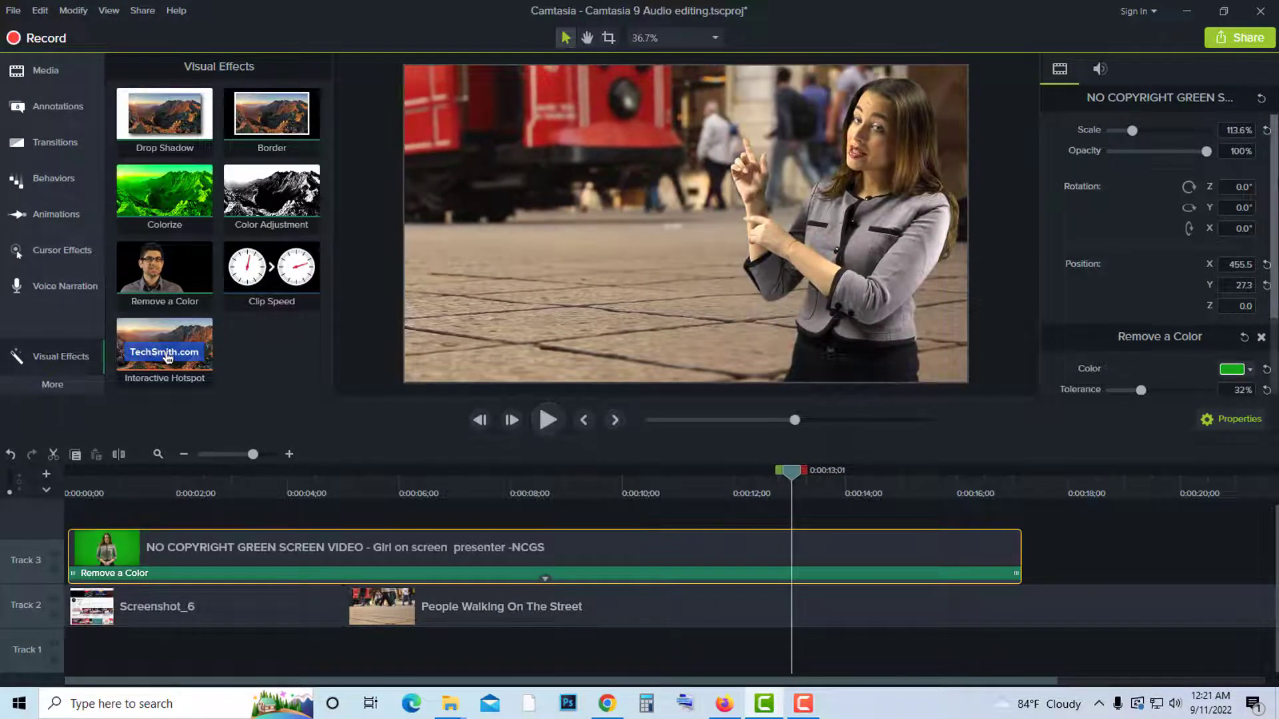
left_click(699, 484)
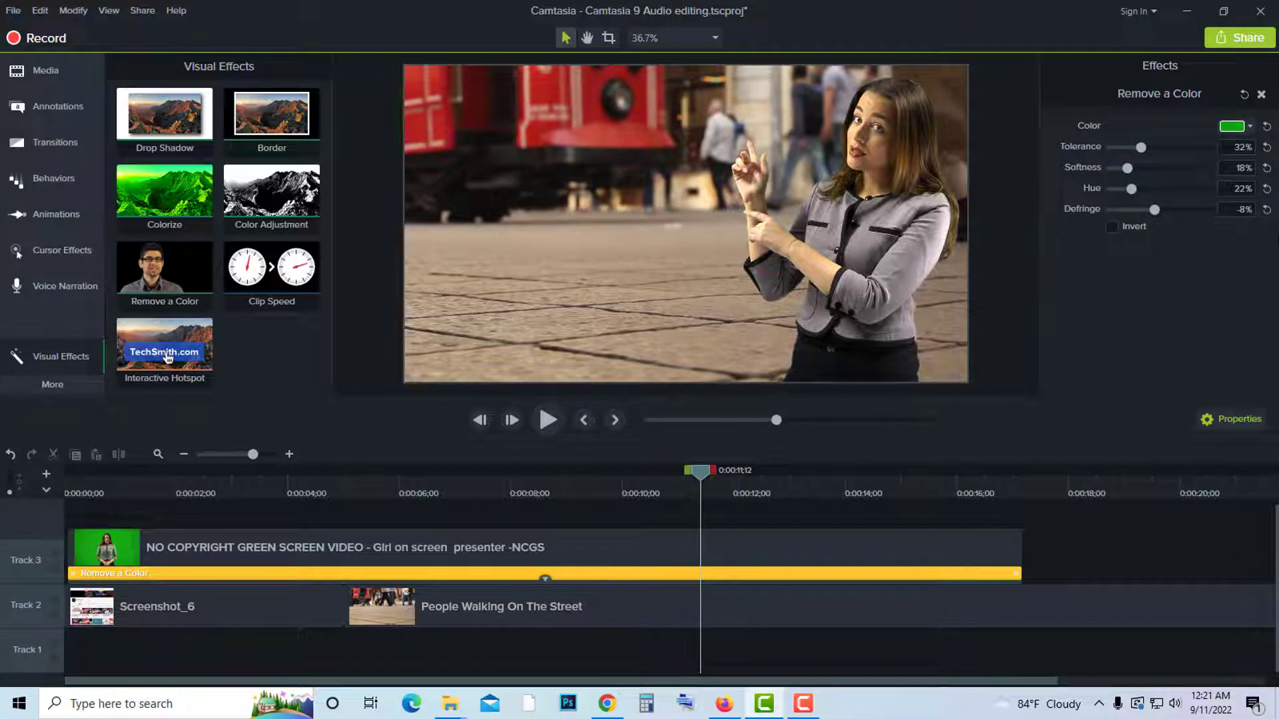
left_click(1223, 425)
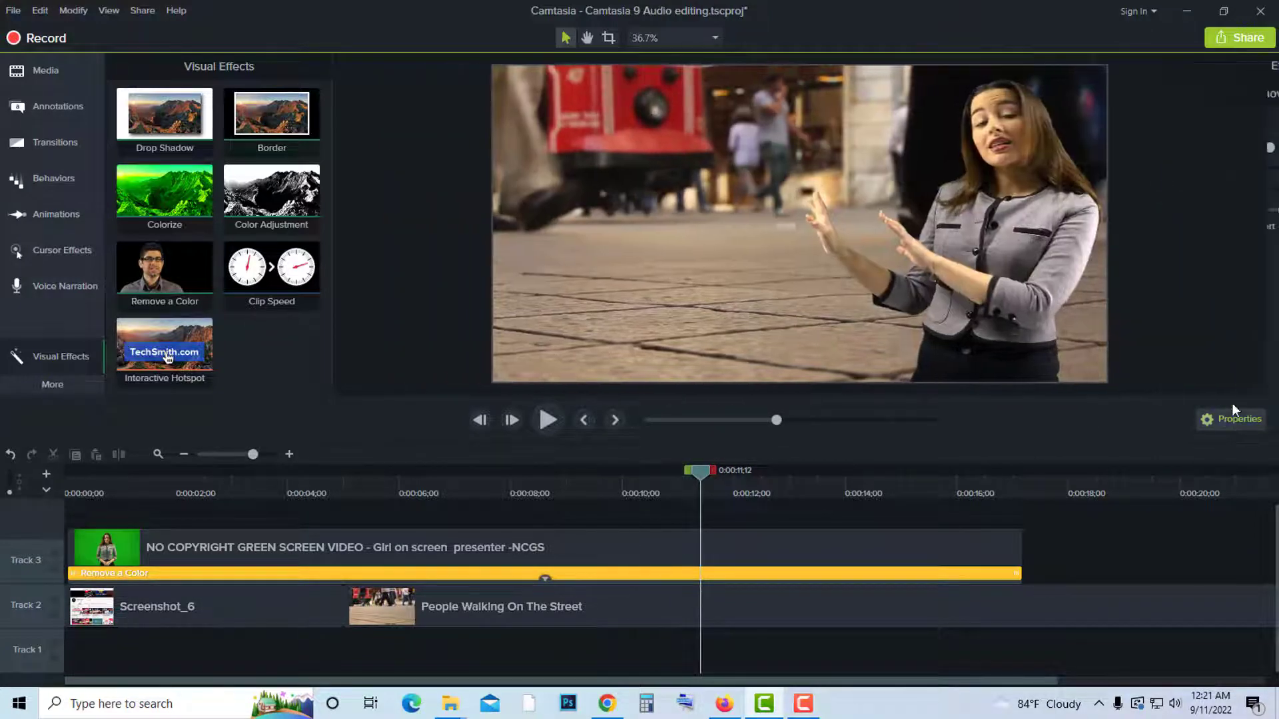
left_click(1223, 425)
left_click(47, 353)
left_click(47, 355)
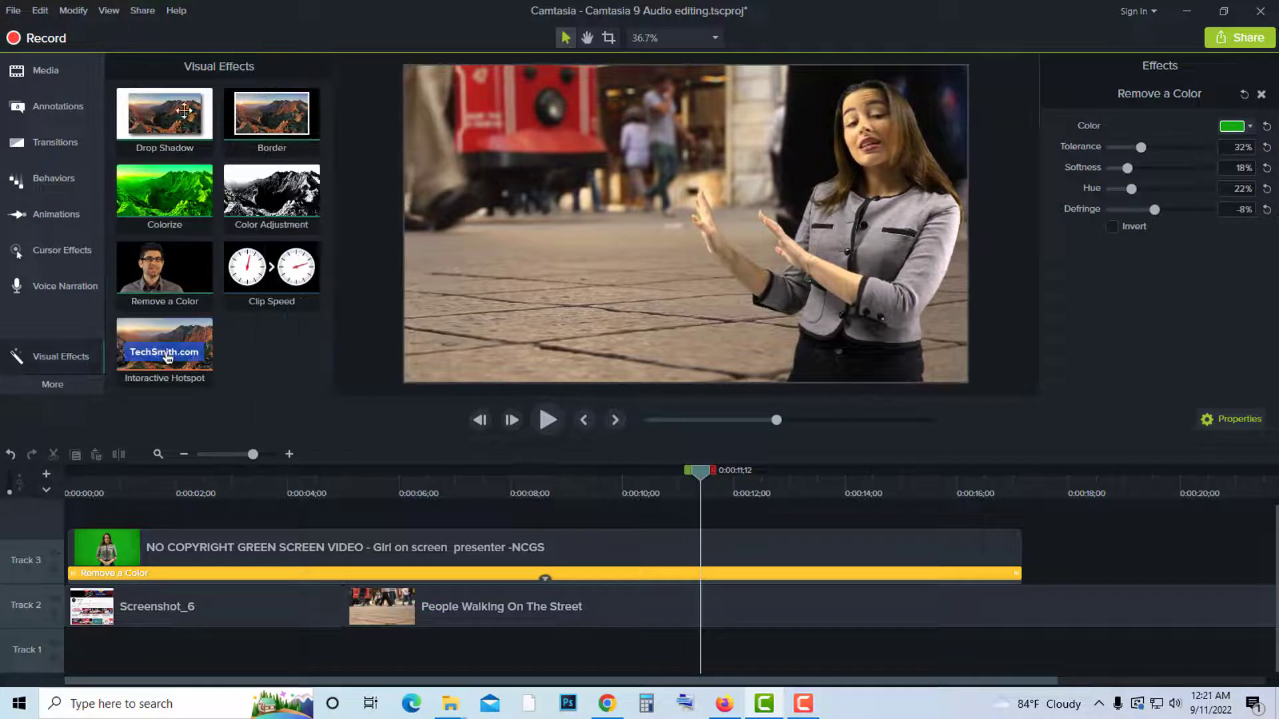